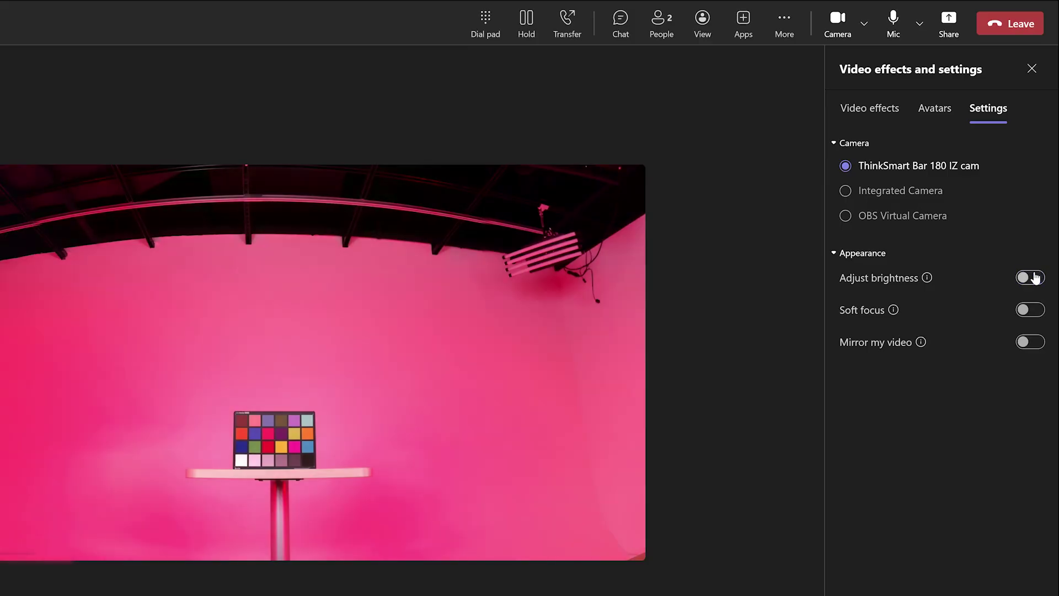
# Bring up Teams' full audio settings from the speaker and microphone choices.
pyautogui.click(1031, 73)
pyautogui.click(919, 23)
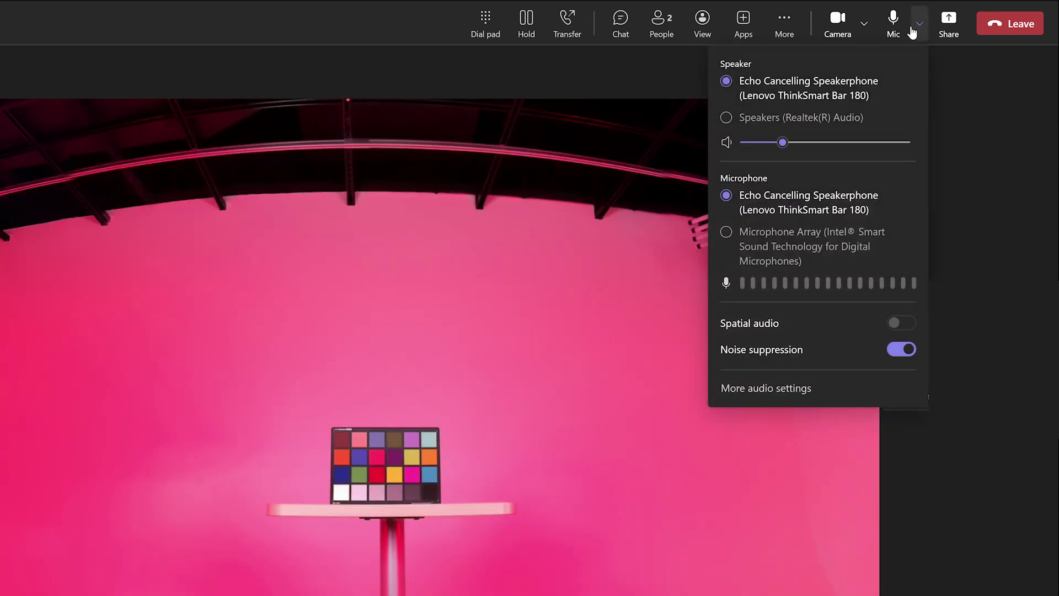
pyautogui.click(795, 389)
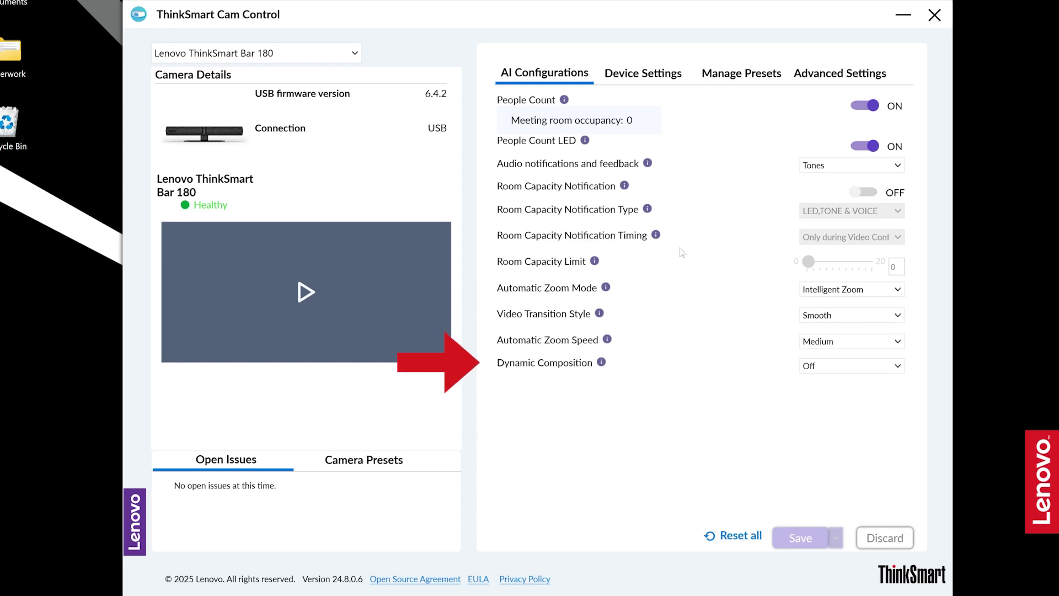
# Show the Bar 180's Device Settings with field of view, brightness, contrast and white balance.
pyautogui.click(643, 74)
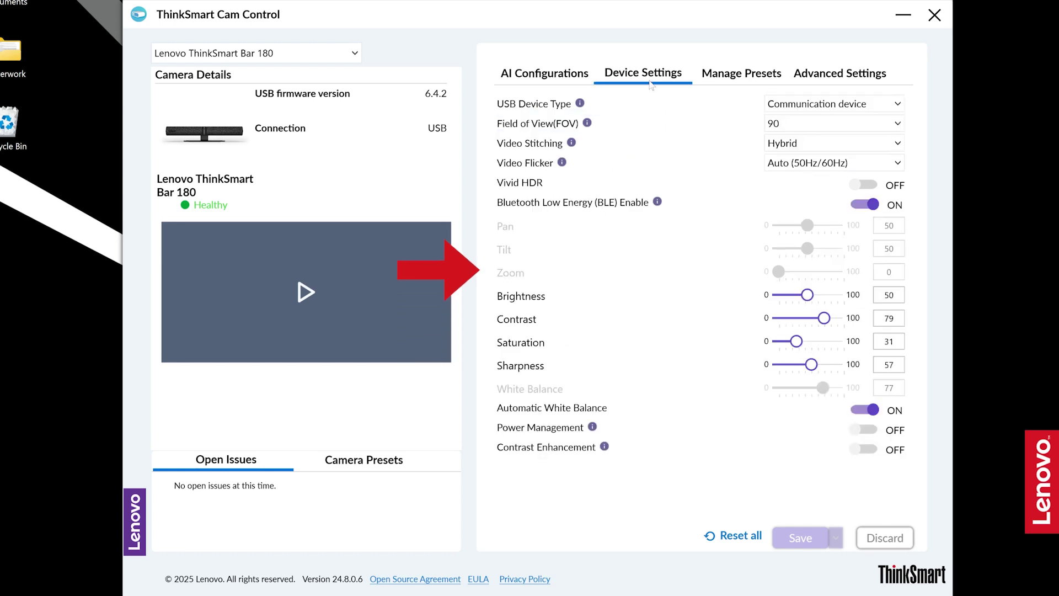